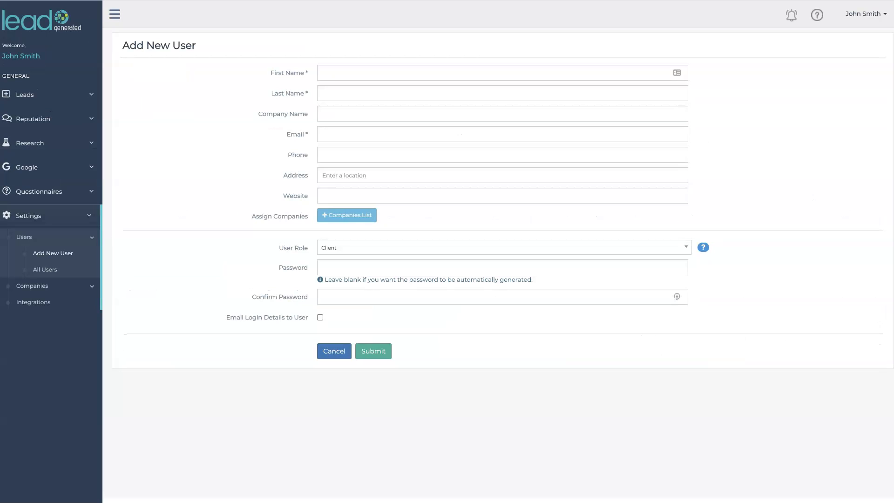
Step: Enter the user's last name, company 'Anthony's Awesome Cakes' and the user's e-mail address
left_click(301, 76)
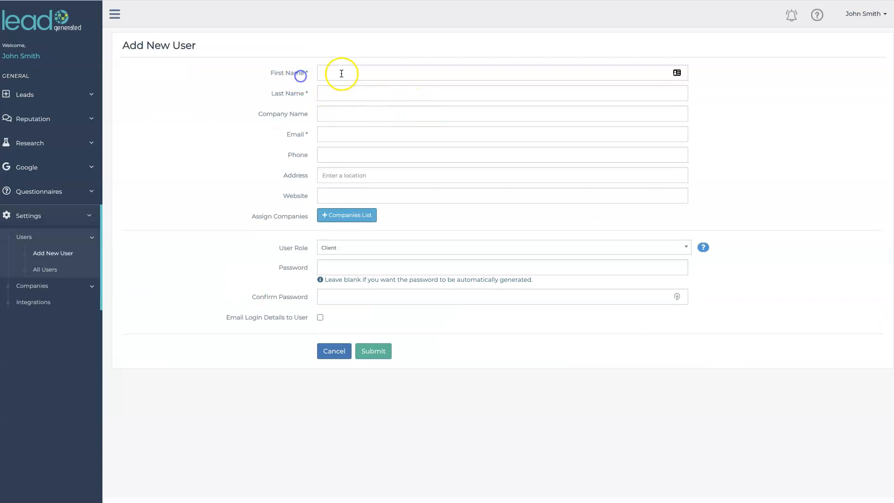
left_click(334, 134)
left_click(545, 149)
left_click(454, 188)
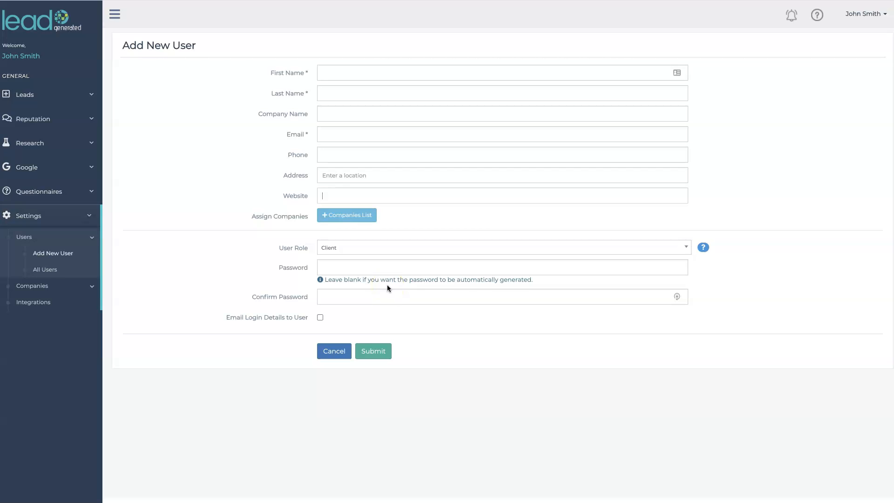
type("Baker")
left_click(343, 113)
type("Anthony's Awesome Cakes")
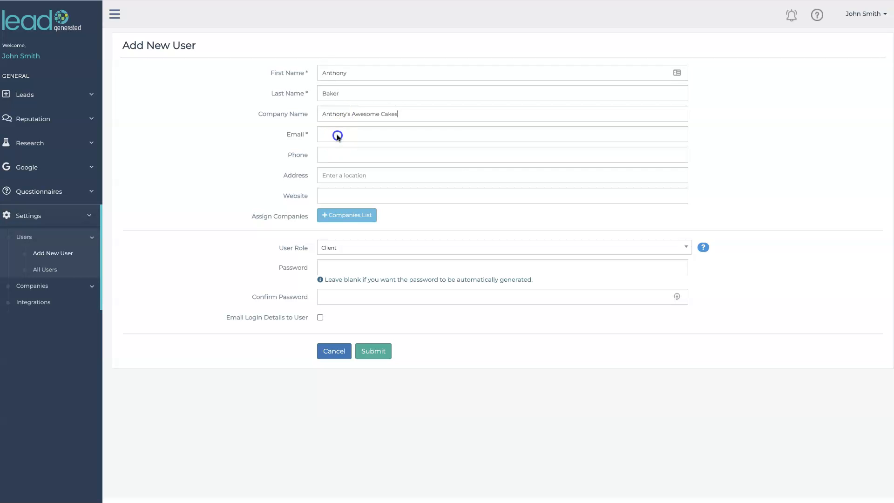
left_click(336, 136)
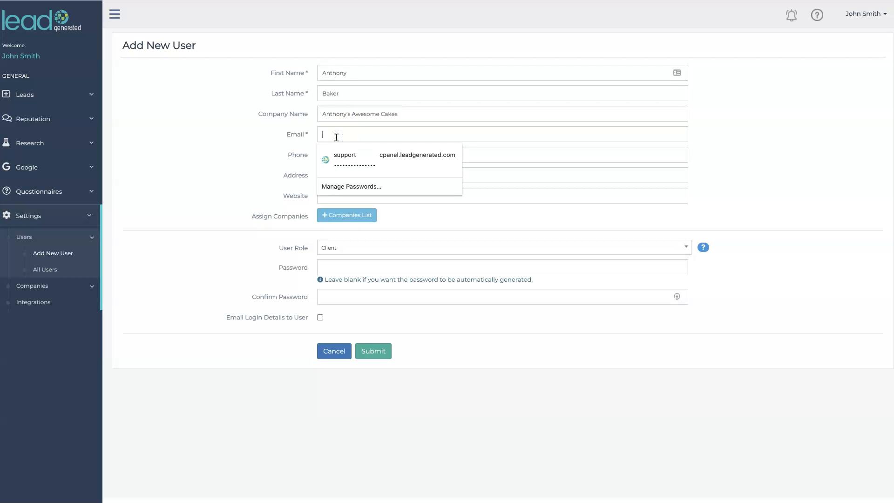
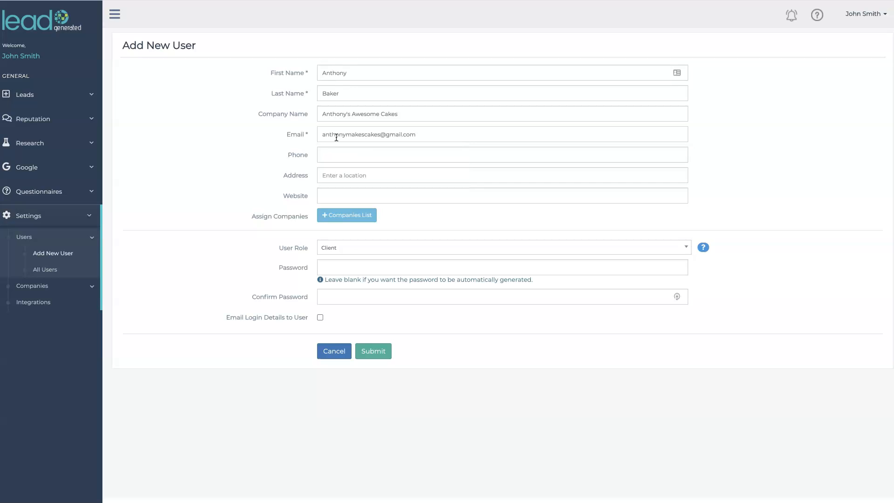
left_click(331, 129)
Step: Add the user's phone number, paste the street address and website, and show the companies list
left_click(349, 154)
type("555-555-5555")
left_click(365, 168)
type("1600 Pennsylvania Avenue Northwest, Northwest Washington, Washington, District of Columbia, 20500")
left_click(348, 194)
left_click(358, 194)
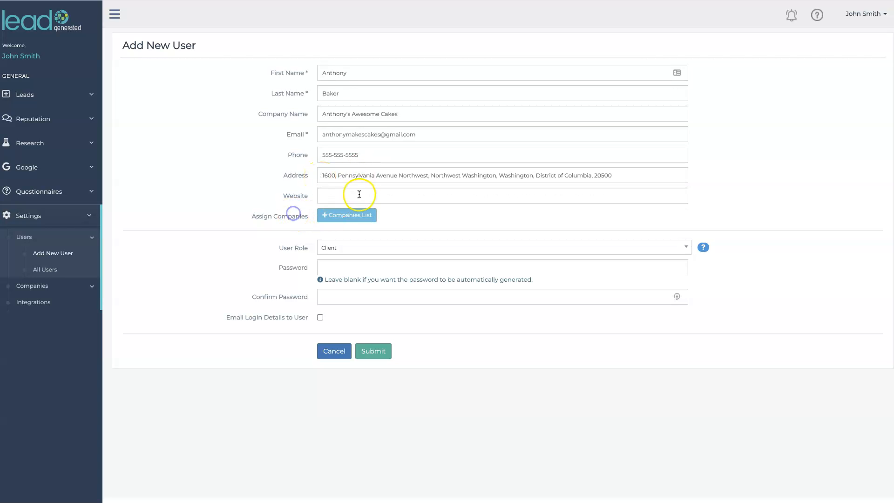
type("anthonyscakecompany.com")
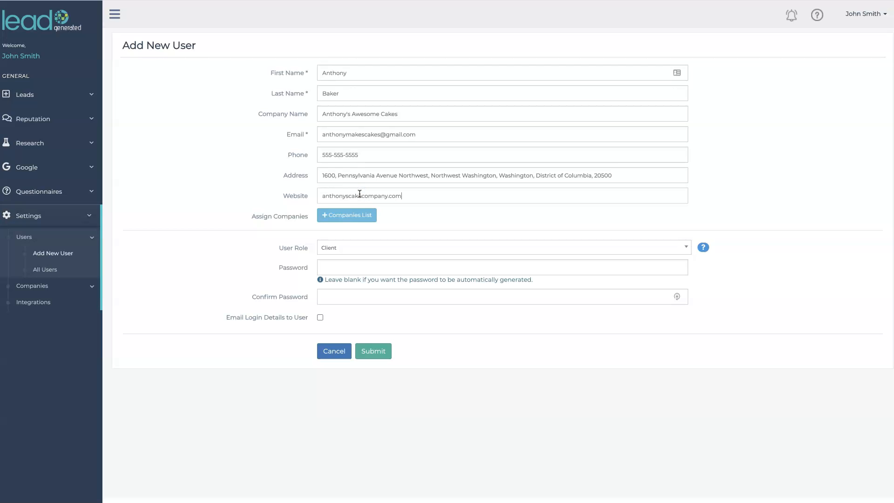
left_click(354, 219)
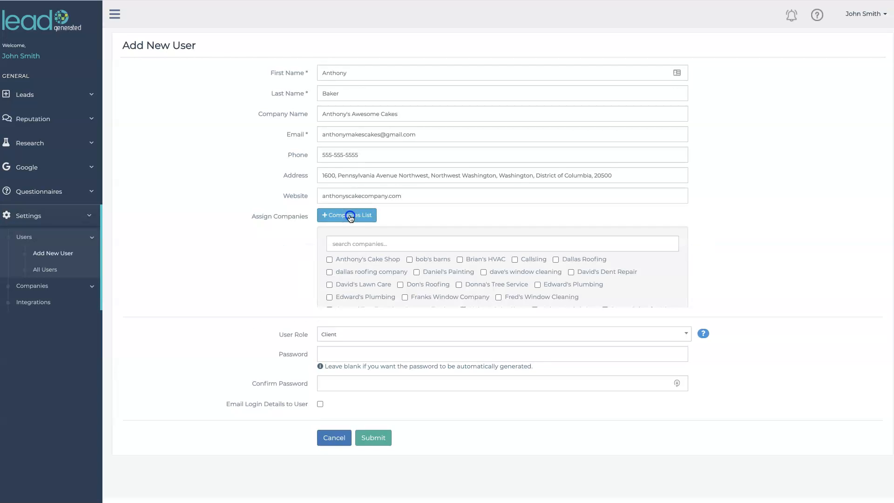
Step: Tick Anthony's Cake Shop for the new user and open the User Role dropdown
left_click(334, 263)
left_click(330, 260)
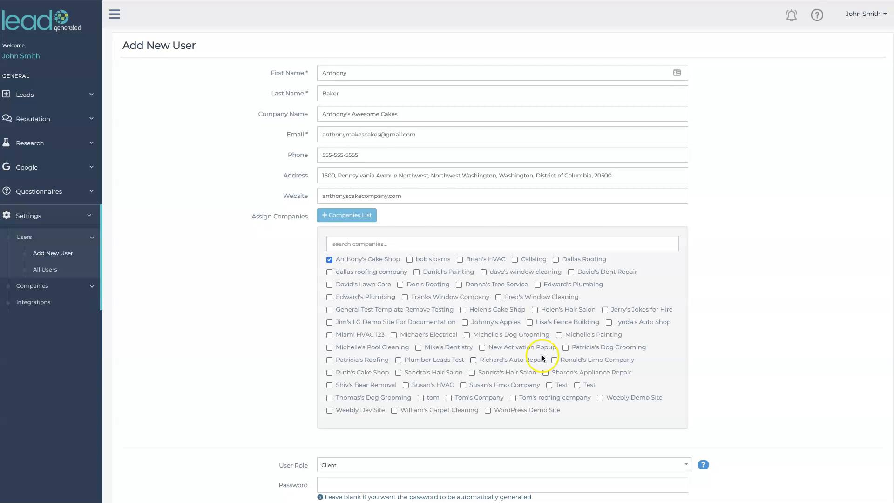
scroll(540, 353, "down", 3)
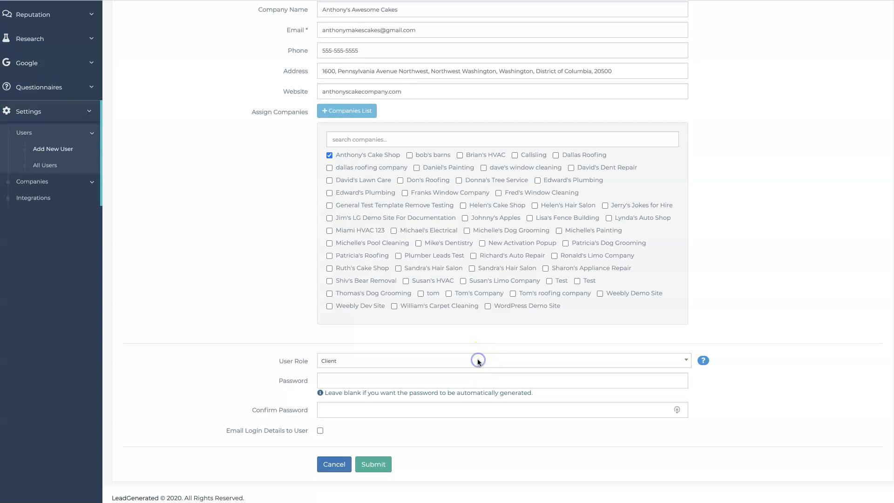
left_click(478, 361)
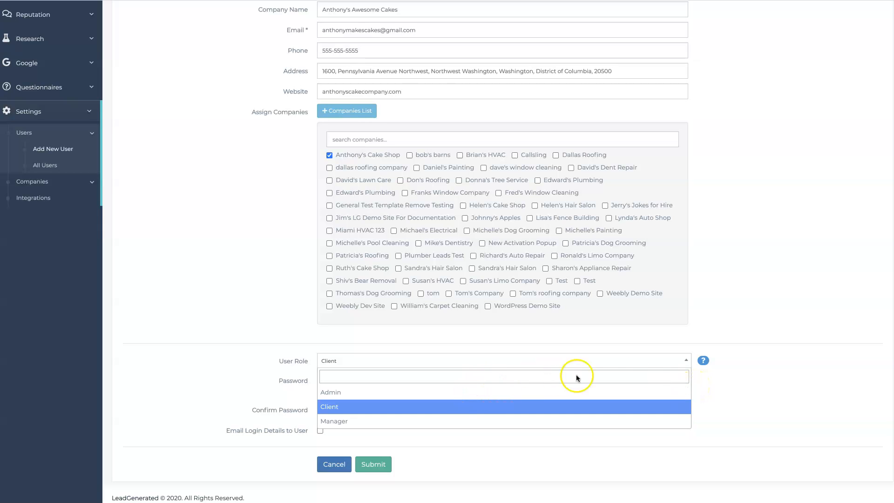
Step: Try the Manager role, then set the user role back to Client
scroll(90, 225, "up", 3)
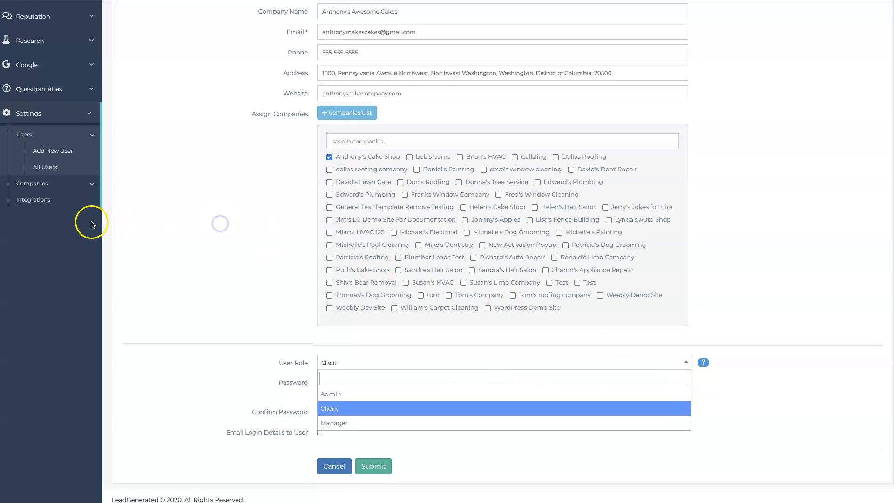
scroll(88, 223, "down", 1)
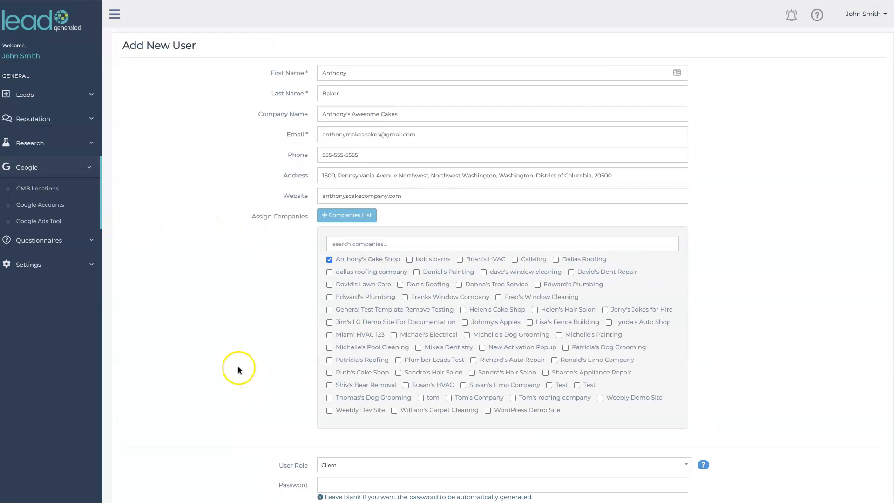
left_click(373, 464)
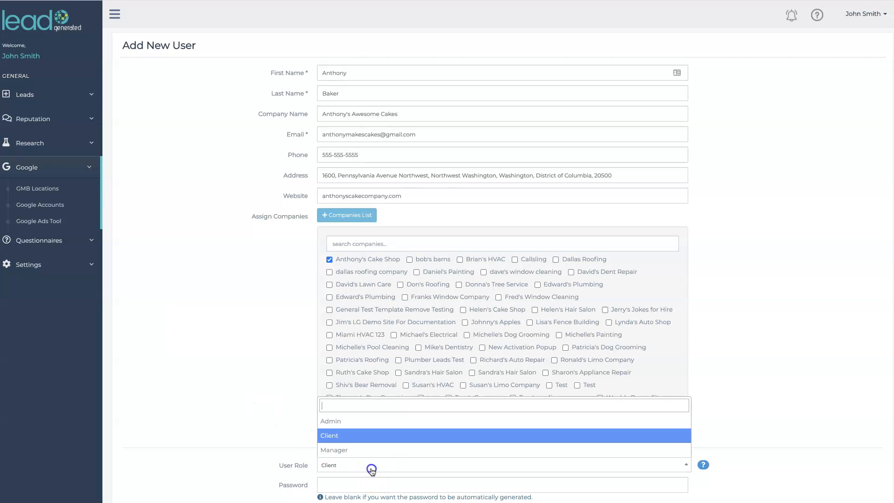
left_click(360, 448)
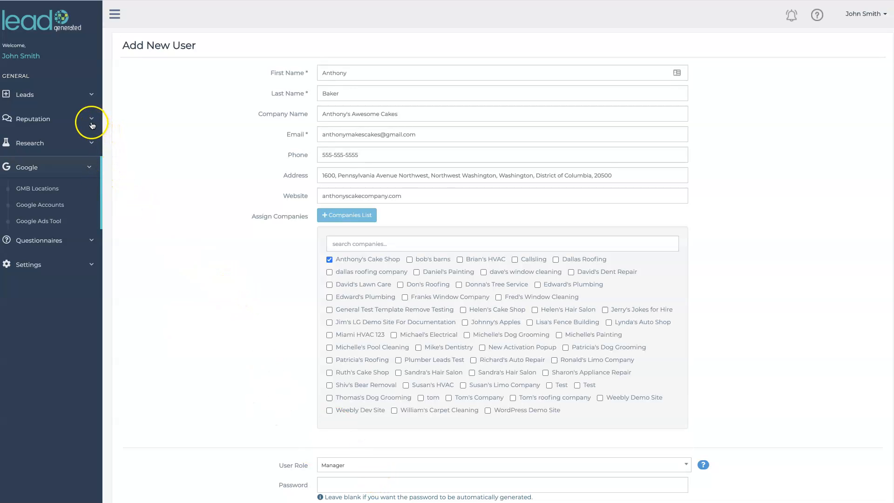
left_click(89, 143)
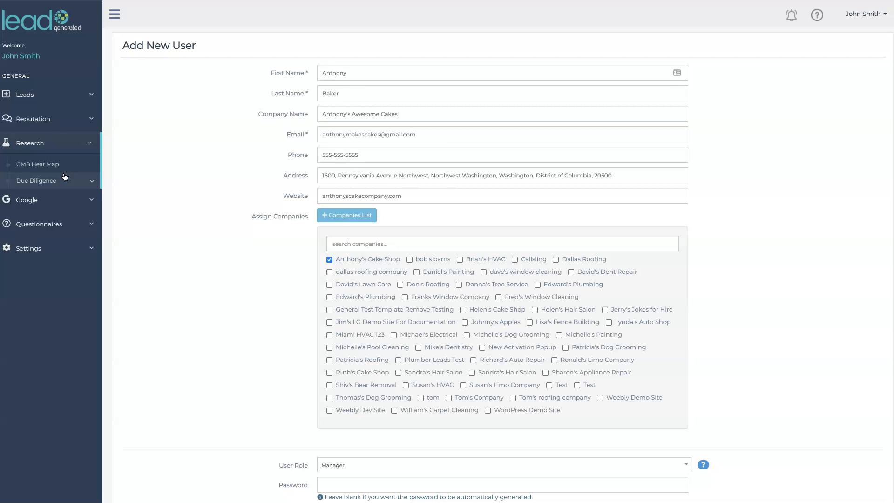
left_click(725, 302)
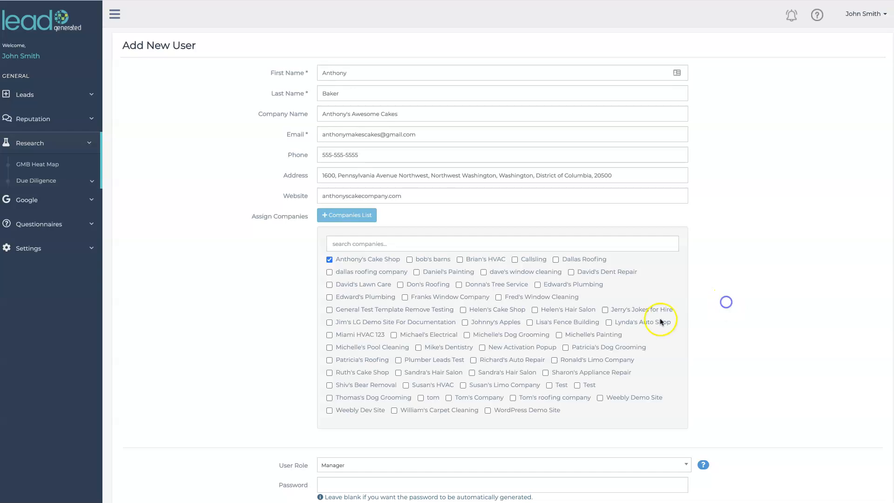
scroll(605, 322, "down", 1)
left_click(417, 406)
left_click(354, 373)
Step: Browse the Leads, Reputation and Google navigation sections, then scroll down to the password fields
scroll(256, 377, "up", 1)
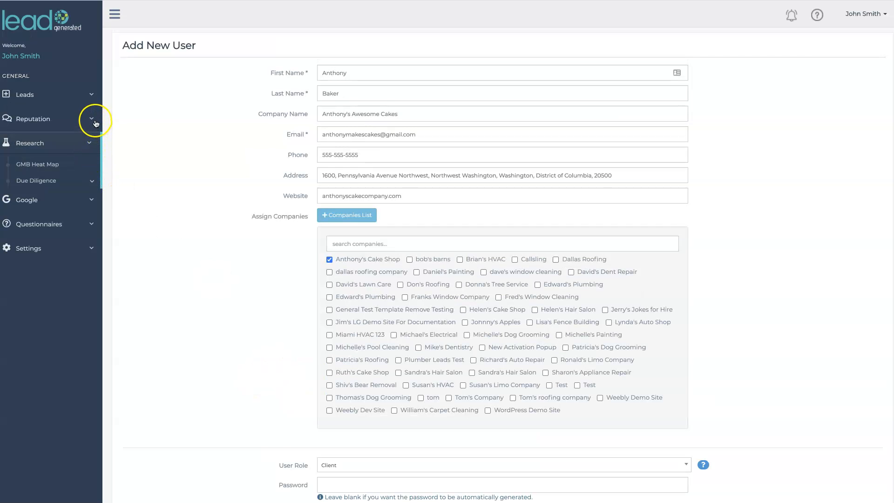
left_click(92, 95)
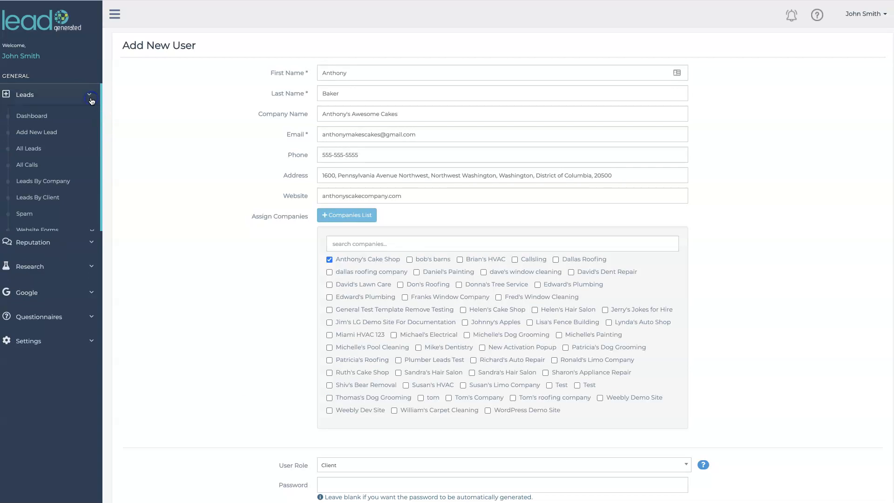
left_click(92, 99)
left_click(90, 120)
left_click(91, 122)
left_click(90, 168)
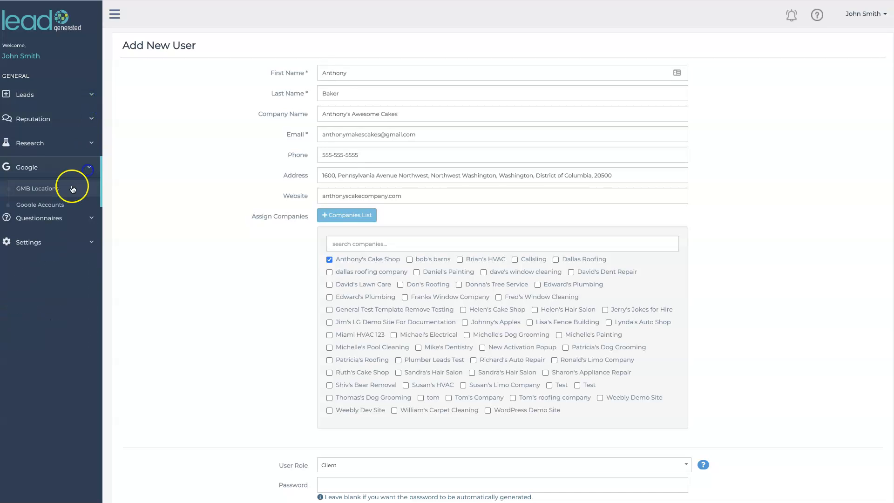
scroll(729, 302, "down", 2)
scroll(729, 302, "down", 1)
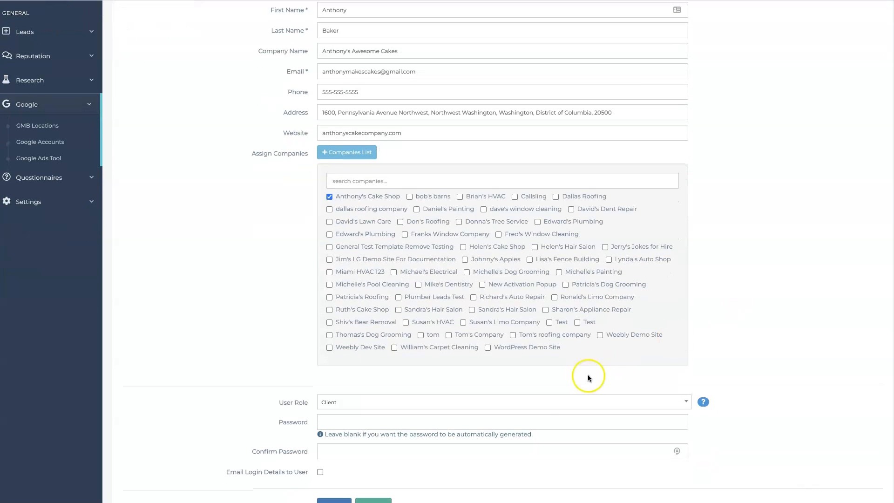
scroll(491, 408, "down", 1)
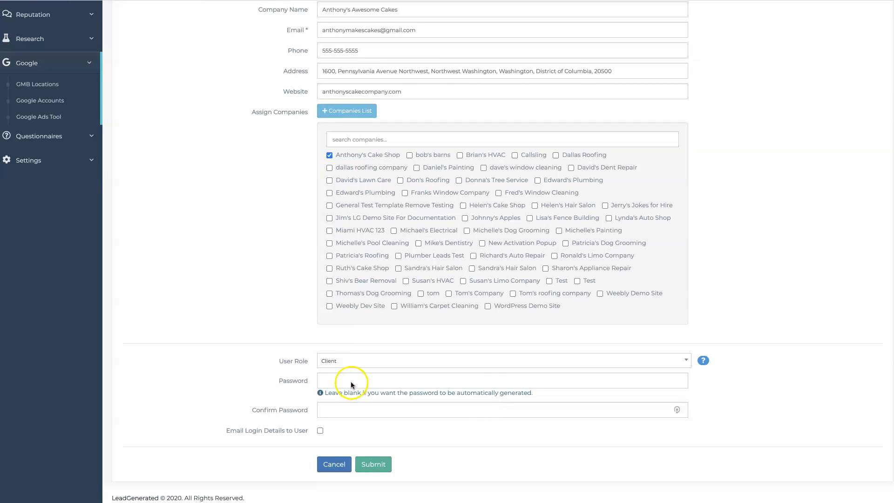
Step: Leave both password fields blank, noting the hint that a password is auto-generated
left_click(350, 382)
left_click(487, 415)
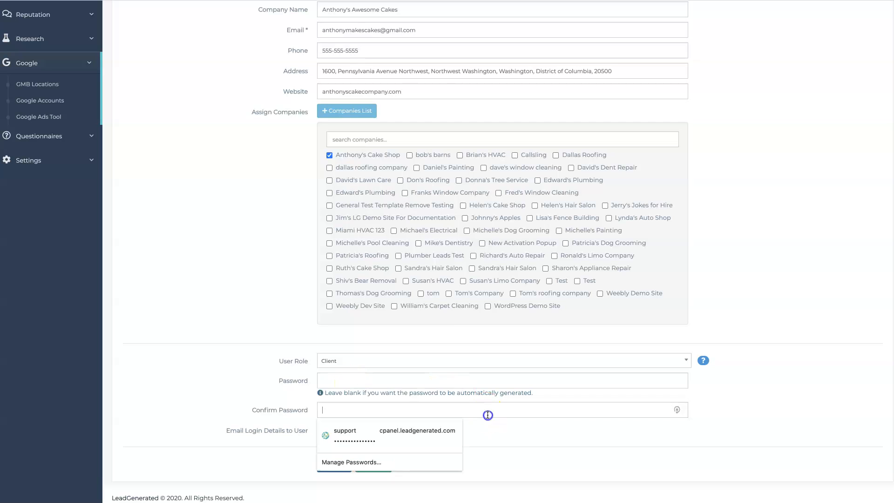
left_click(242, 392)
left_click_drag(324, 393, 524, 414)
left_click(758, 326)
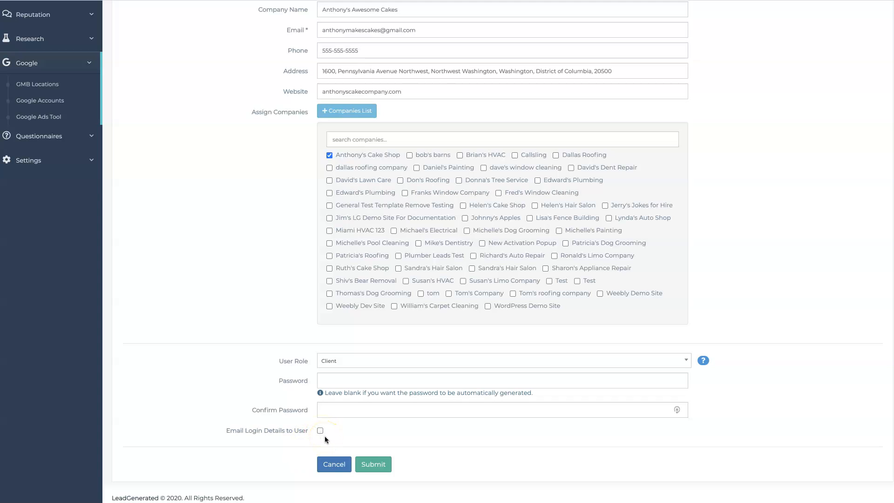
left_click(703, 389)
Step: Dismiss the saved-password suggestions and submit the form to create the client user
left_click(332, 381)
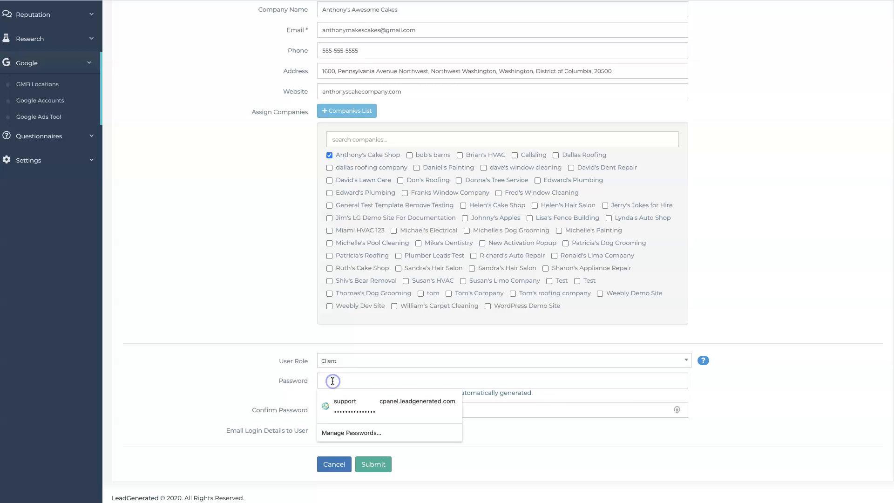
left_click(725, 375)
left_click(447, 404)
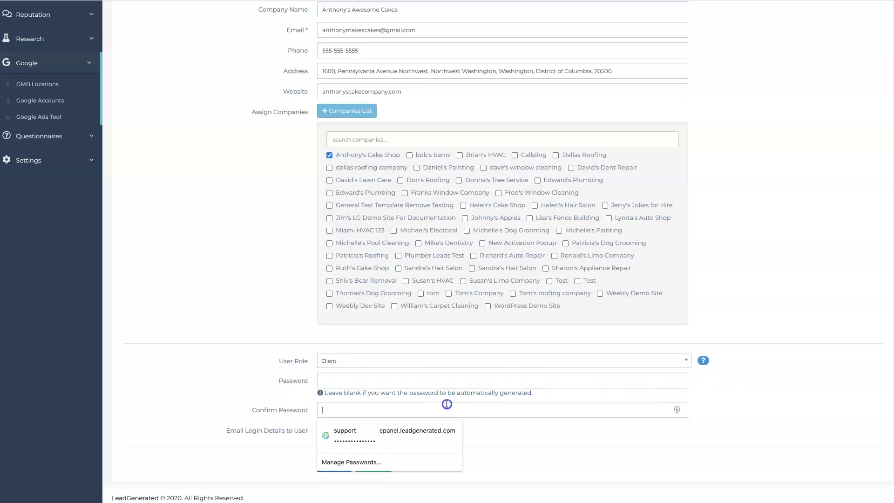
left_click(737, 335)
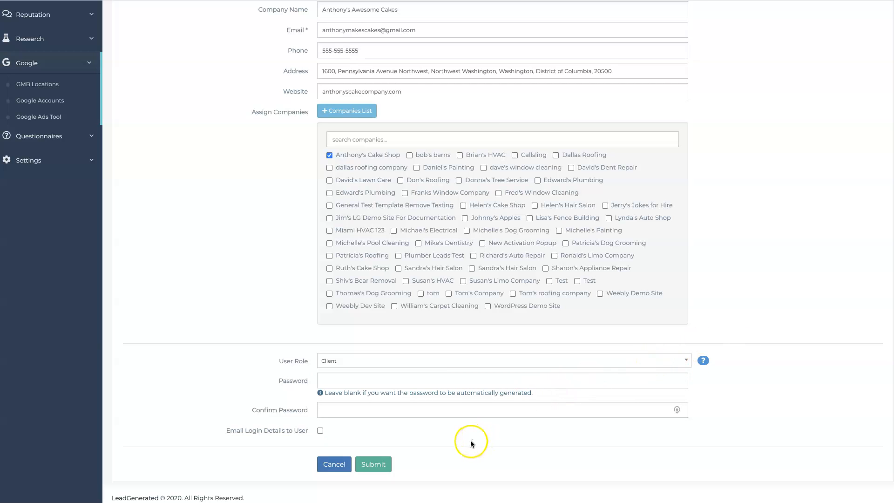
left_click(377, 466)
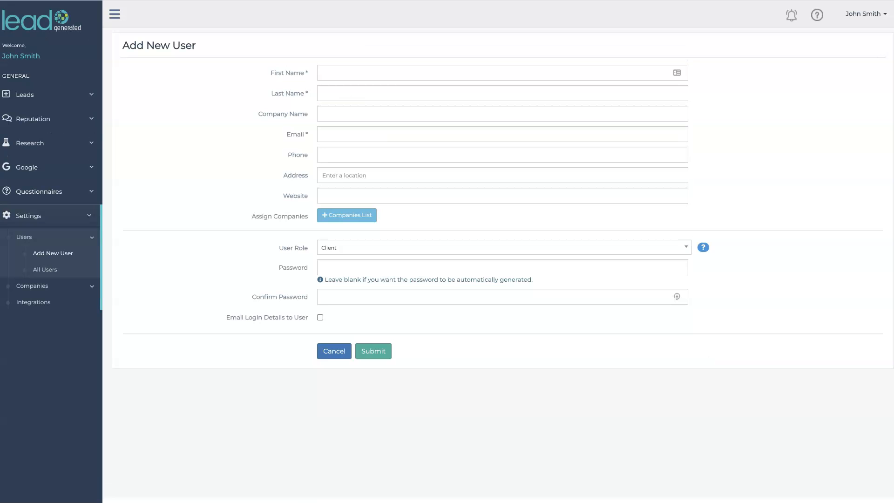
Step: From All Users, open the new user's edit page and then Anthony's Cake Shop's Edit Company page
left_click(59, 269)
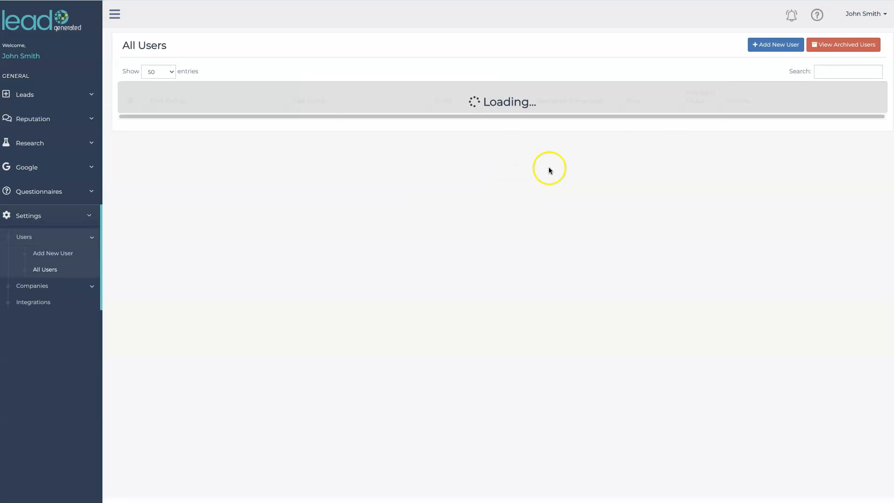
left_click_drag(619, 121, 543, 118)
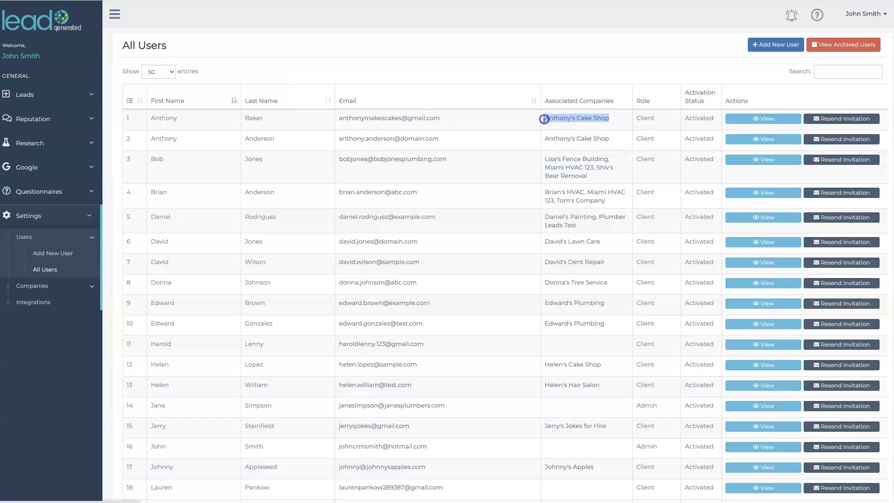
left_click(743, 120)
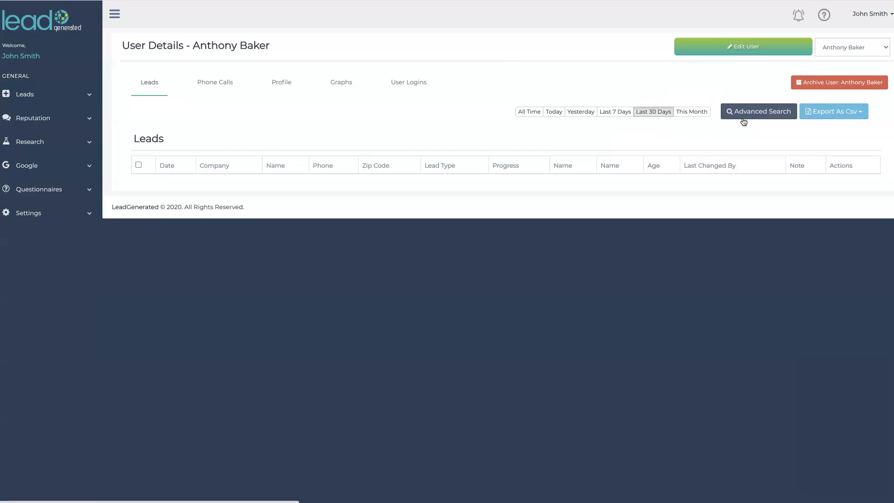
left_click(699, 52)
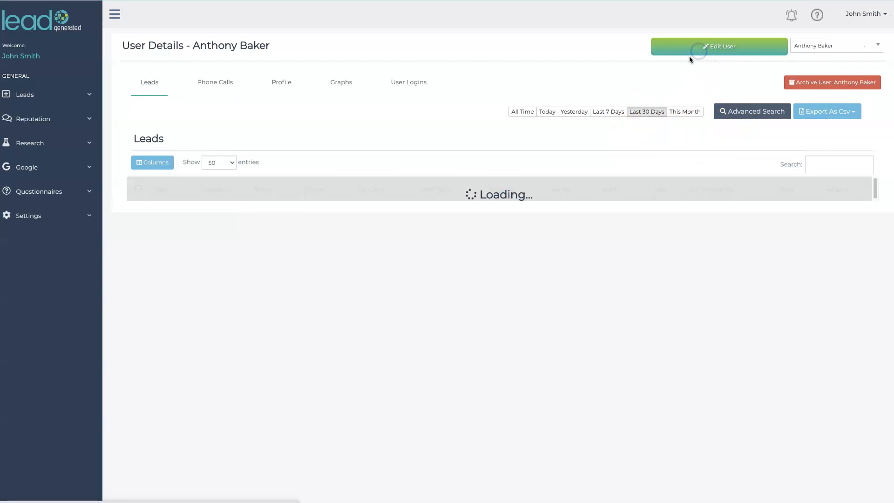
left_click(261, 87)
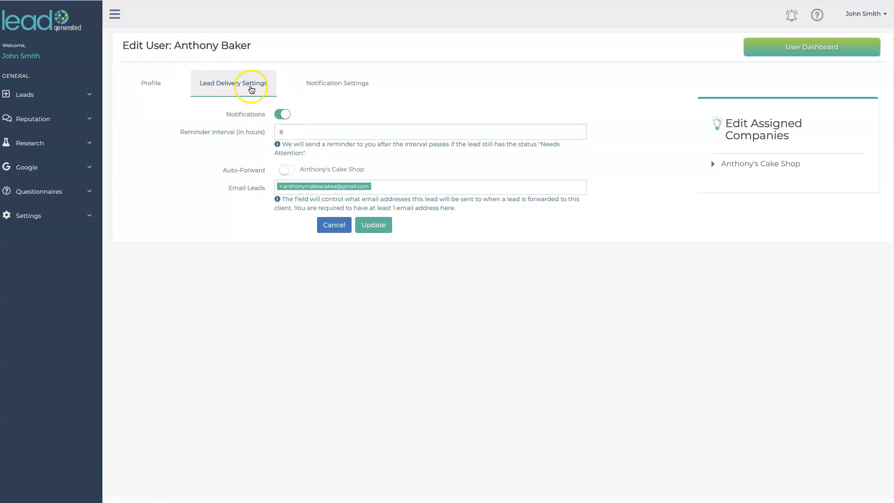
left_click(771, 164)
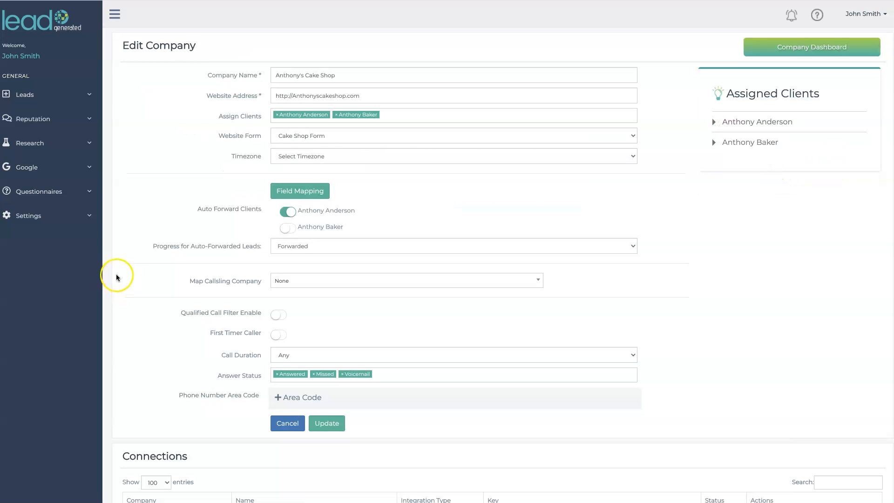
Step: Return to Settings > Users > All Users and resend the first user's invitation
left_click(89, 216)
left_click(47, 239)
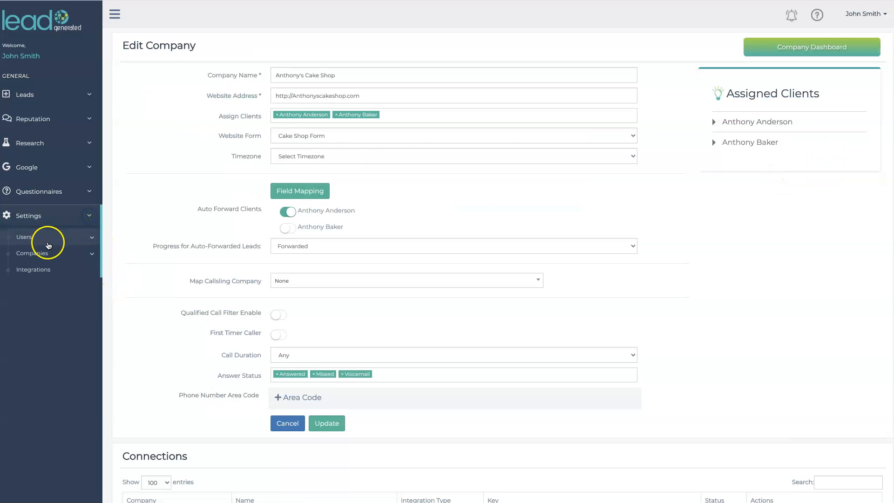
left_click(44, 270)
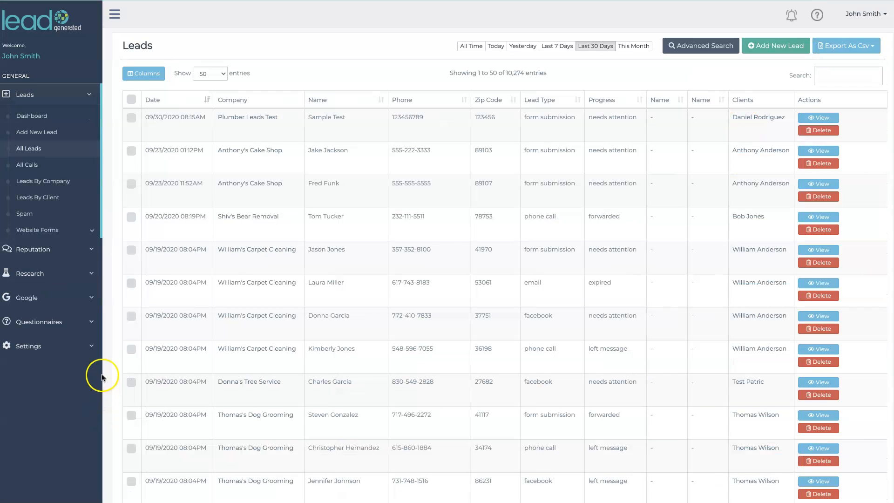
left_click(89, 347)
left_click(69, 238)
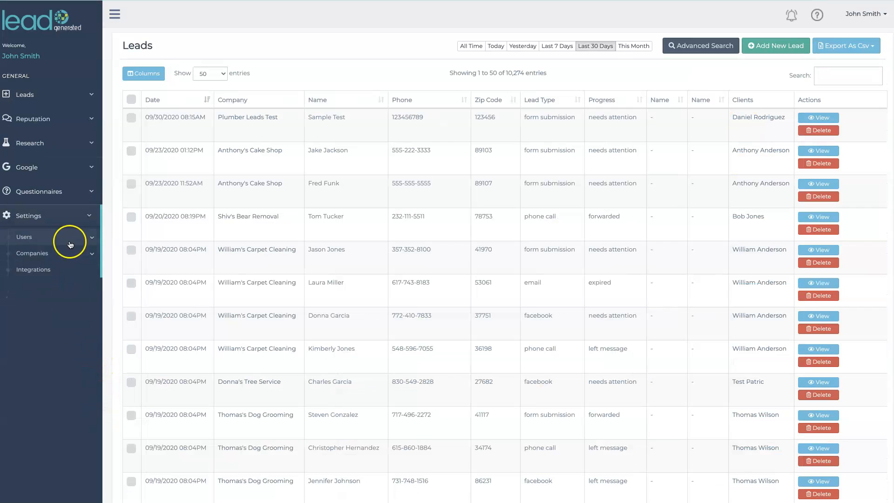
left_click(50, 270)
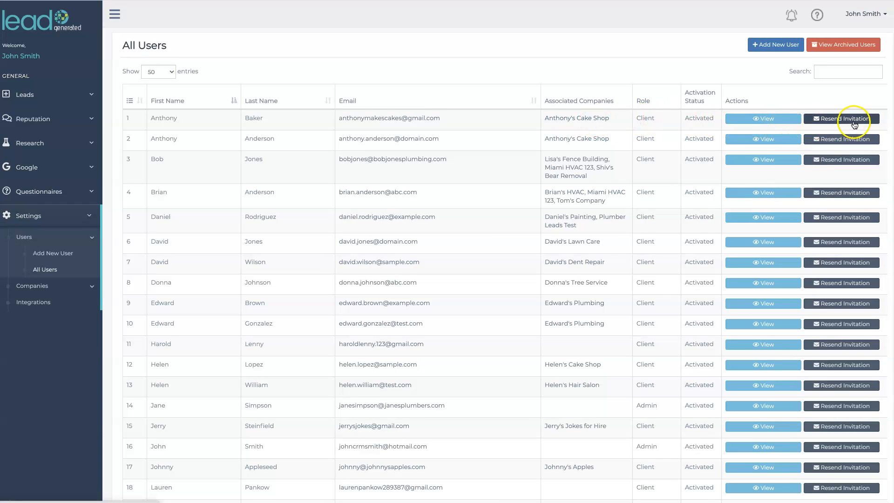
left_click(853, 122)
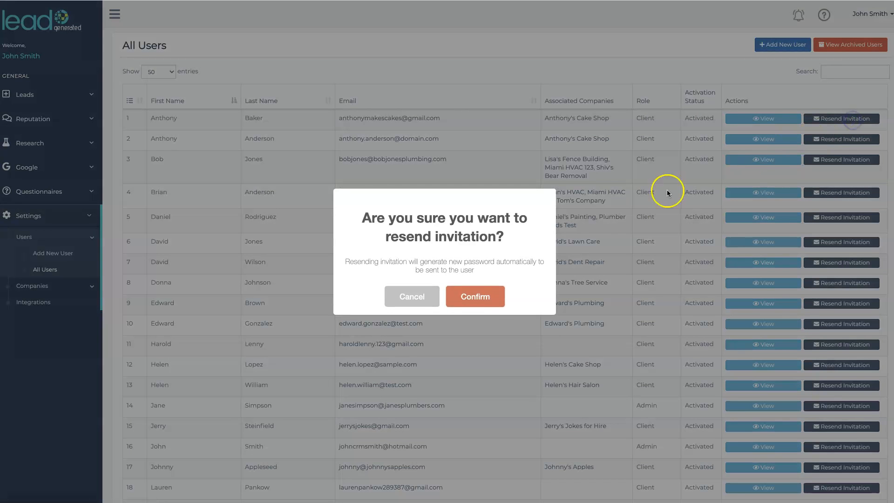